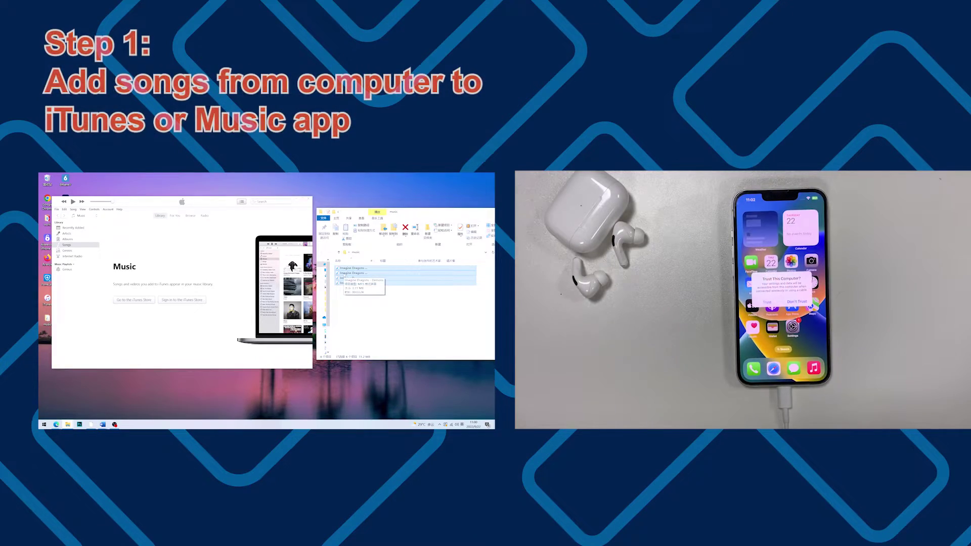
# Step: Add the four Imagine Dragons songs from the music folder to the iTunes library and copy them onto the connected iPhone
pyautogui.moveTo(354, 281); pyautogui.dragTo(172, 284)
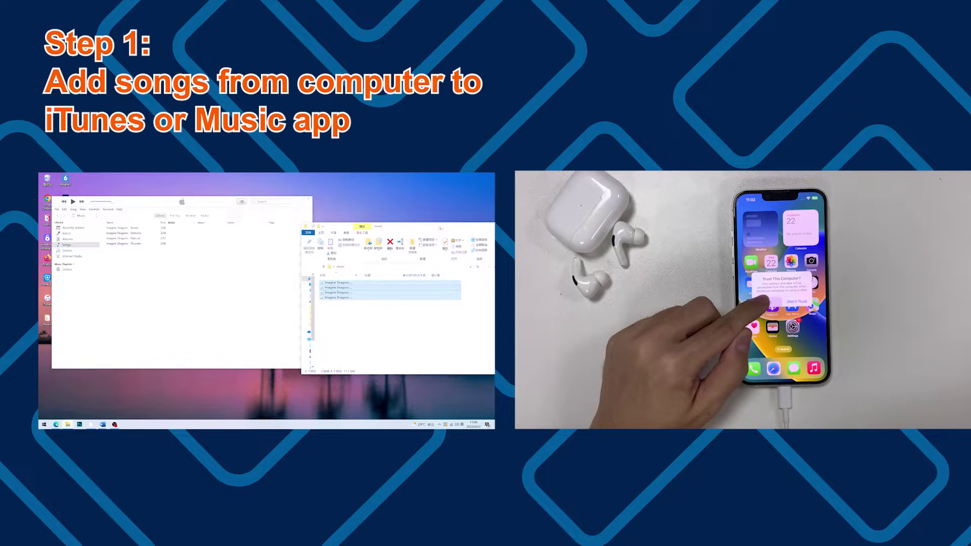
pyautogui.click(470, 240)
pyautogui.moveTo(214, 202); pyautogui.dragTo(275, 209)
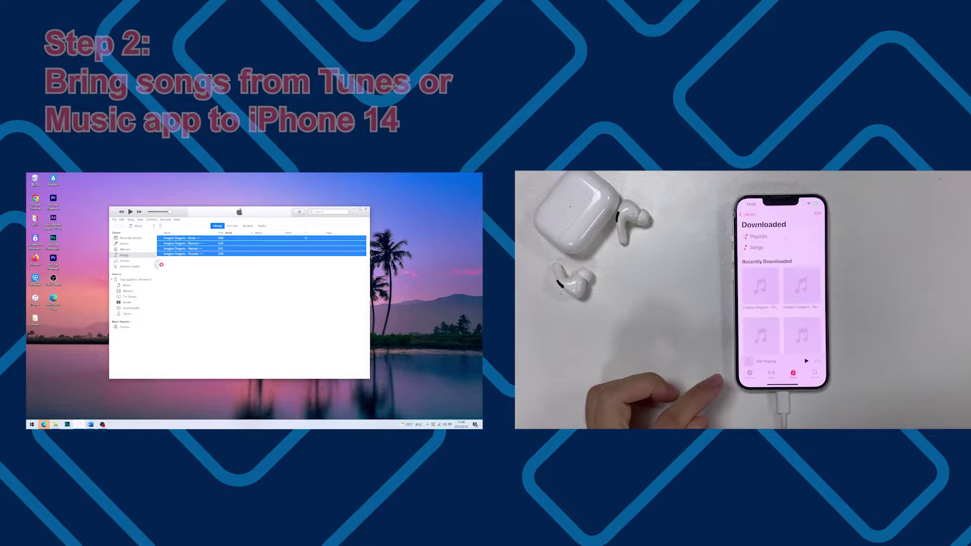
pyautogui.moveTo(182, 245); pyautogui.dragTo(136, 283)
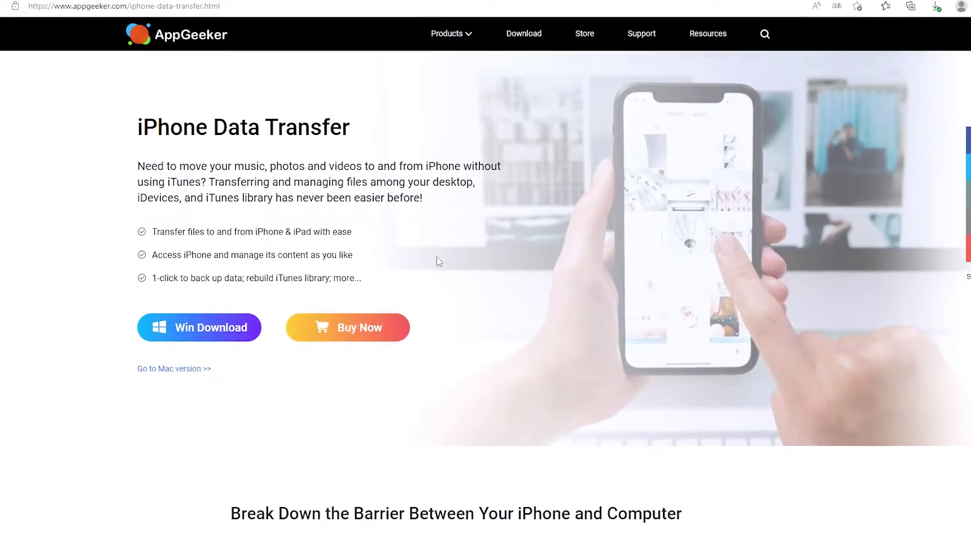
# Step: Read through the AppGeeker iPhone Data Transfer page, covering its photo, data management, movie and music features
pyautogui.scroll(-3, 440, 260)
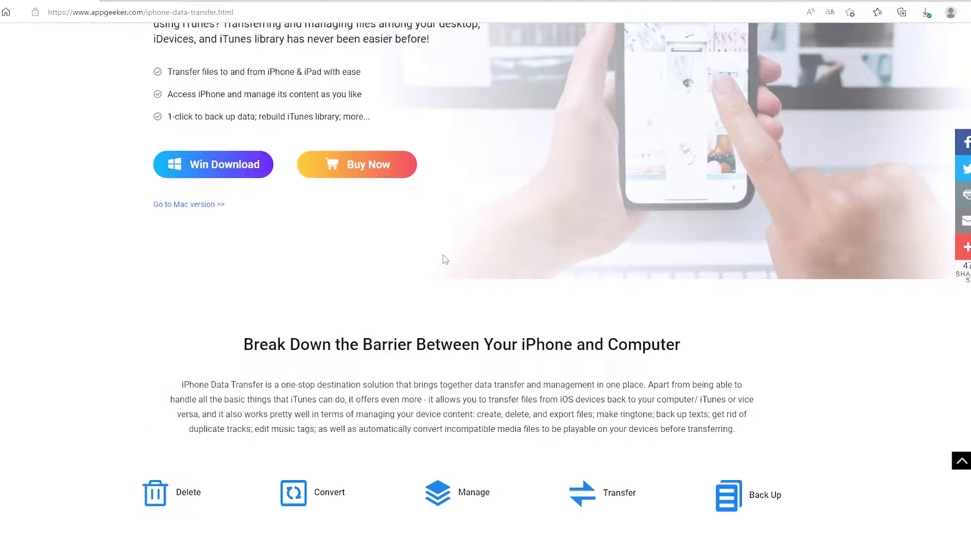
pyautogui.scroll(-3, 442, 255)
pyautogui.scroll(-4, 444, 255)
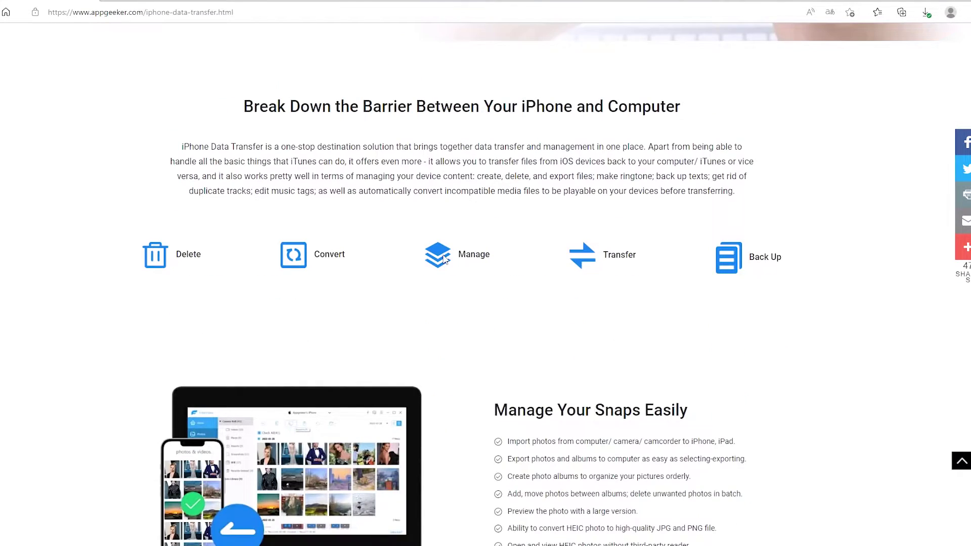
pyautogui.scroll(-3, 443, 255)
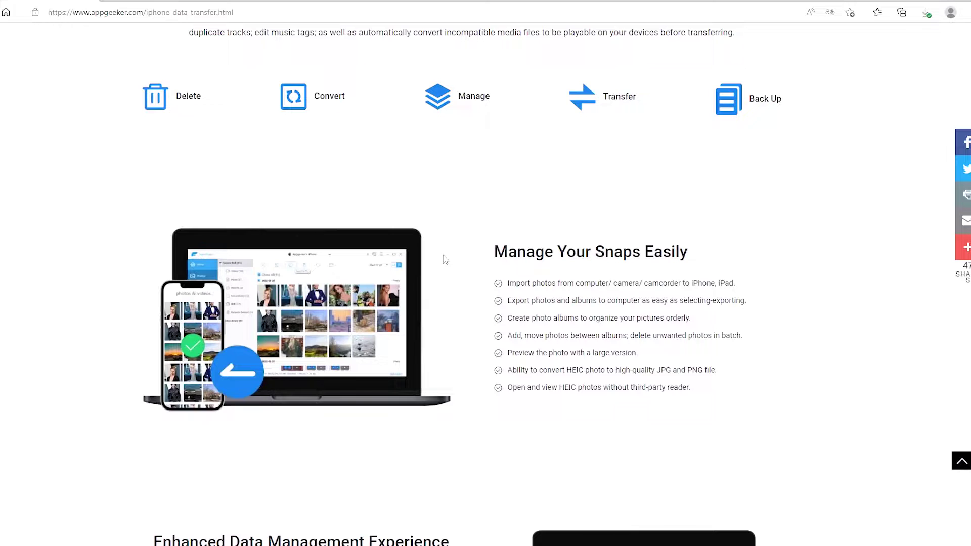
pyautogui.scroll(-4, 443, 255)
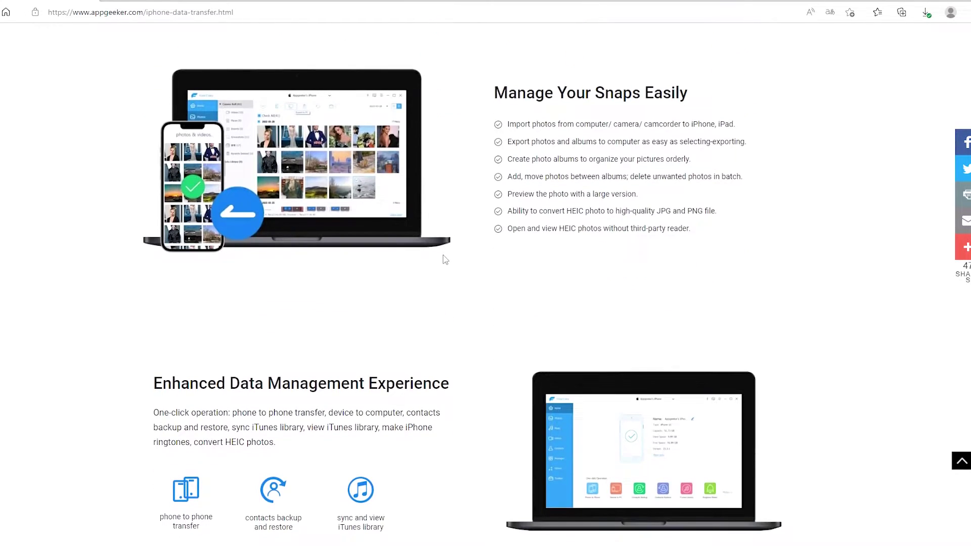
pyautogui.scroll(-2, 443, 255)
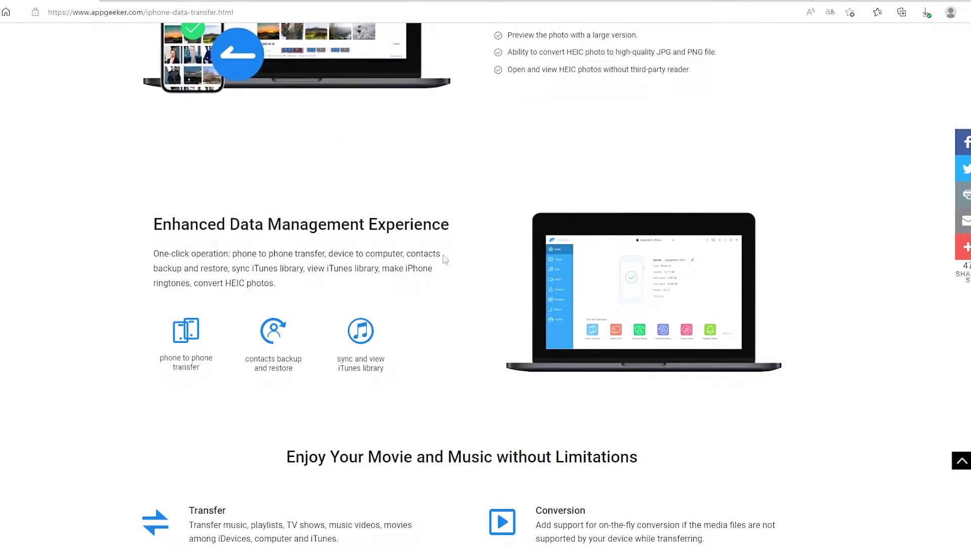
pyautogui.scroll(-1, 443, 255)
pyautogui.scroll(-3, 443, 256)
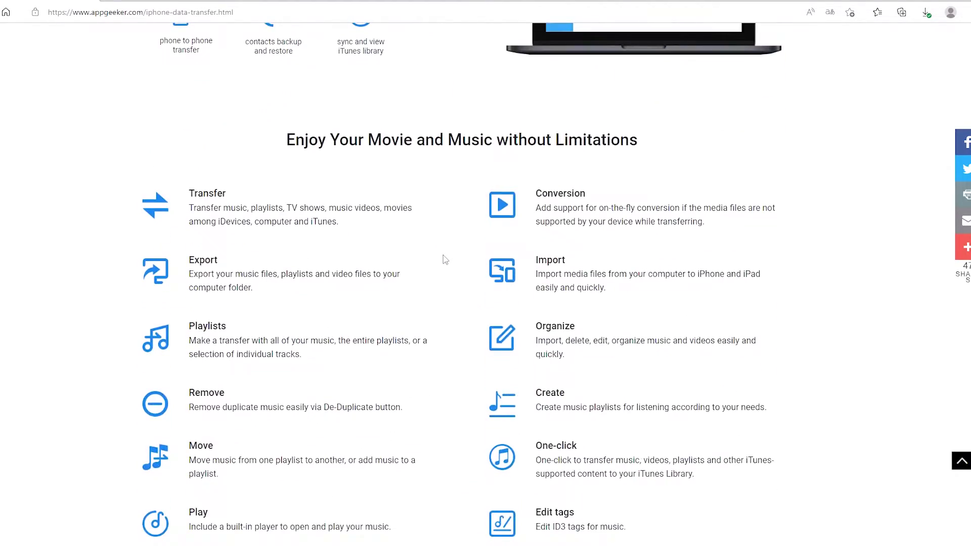
pyautogui.scroll(-4, 443, 255)
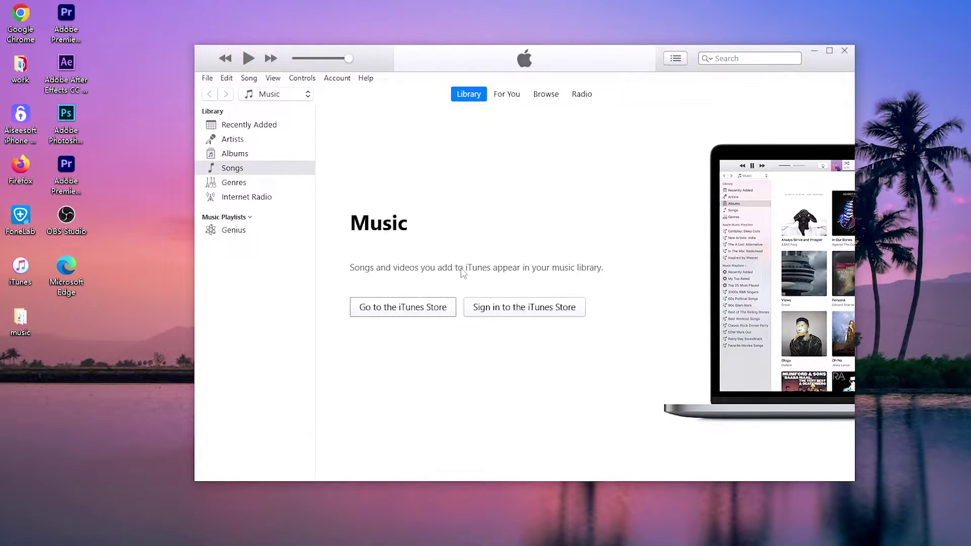
# Step: Check for iTunes updates
pyautogui.click(366, 77)
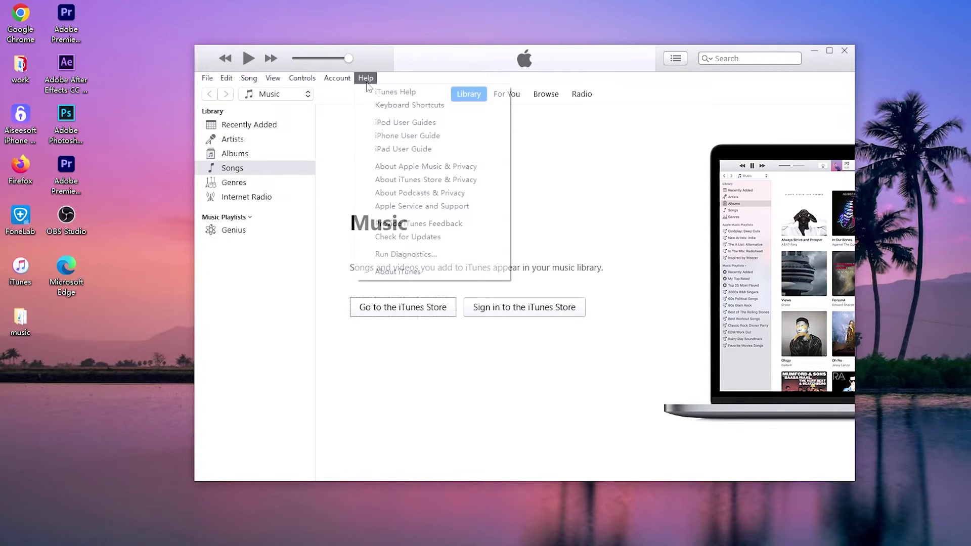
pyautogui.click(423, 238)
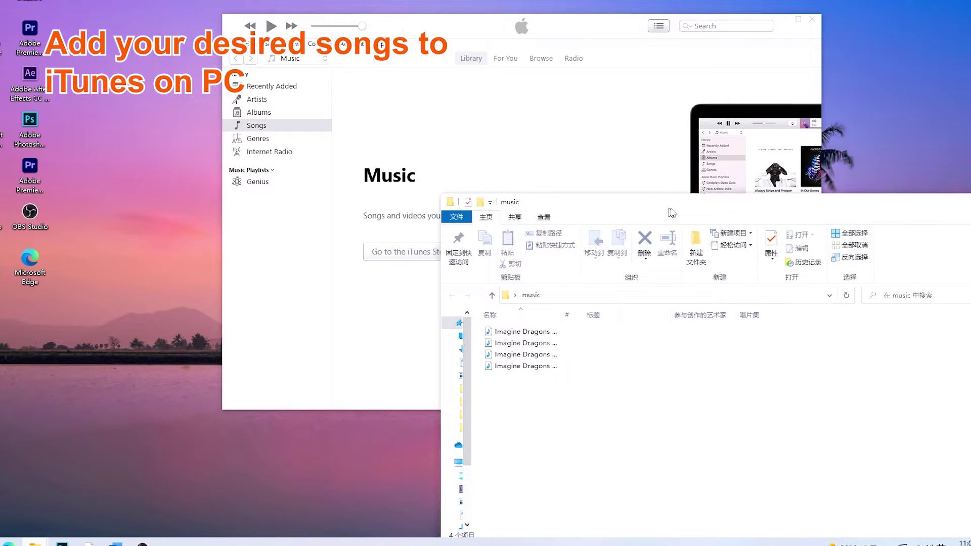
# Step: Arrange the iTunes window and the music folder window side by side without overlapping
pyautogui.moveTo(671, 212); pyautogui.dragTo(970, 72)
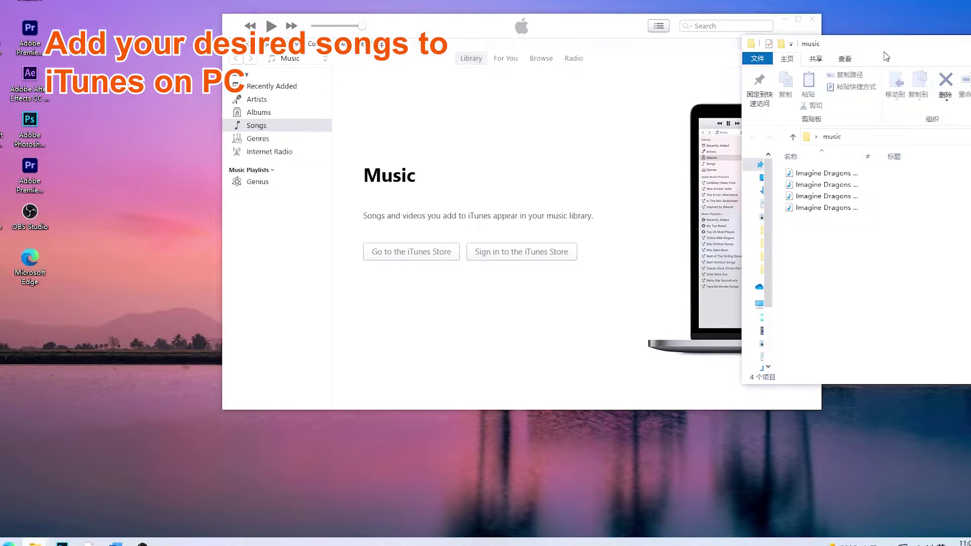
pyautogui.moveTo(611, 31); pyautogui.dragTo(388, 42)
pyautogui.moveTo(885, 43); pyautogui.dragTo(750, 59)
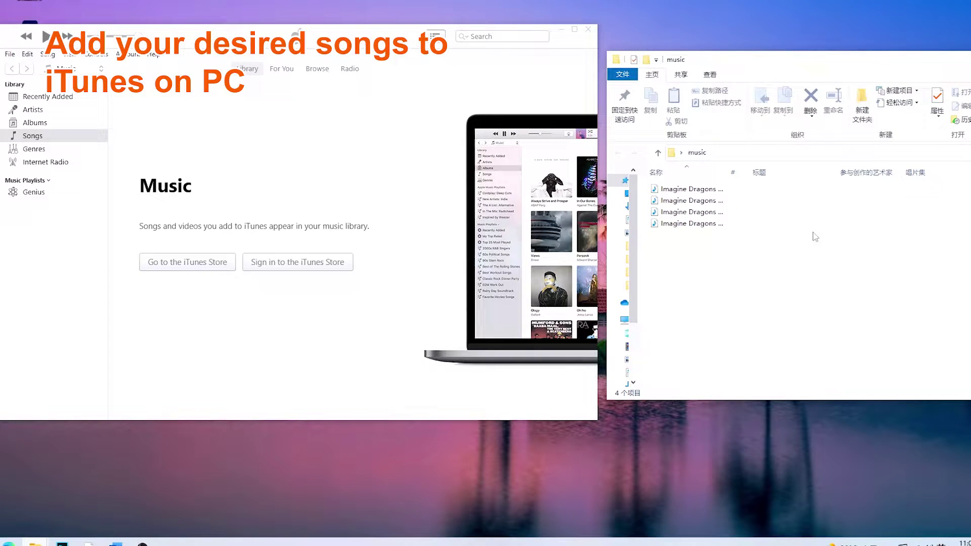
pyautogui.click(240, 81)
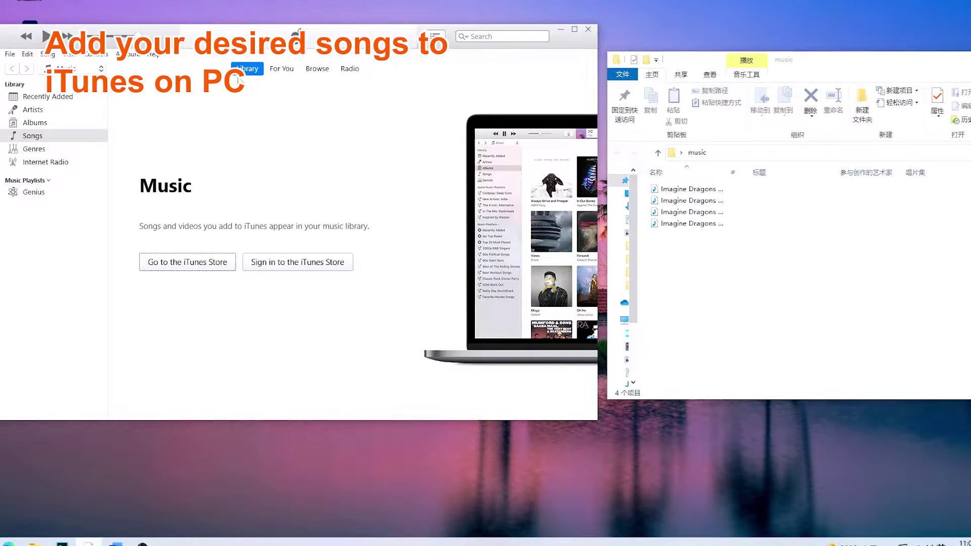
# Step: Add all four Imagine Dragons songs from the music folder to the iTunes Songs library, then put the folder window away
pyautogui.click(35, 136)
pyautogui.moveTo(761, 249); pyautogui.dragTo(664, 189)
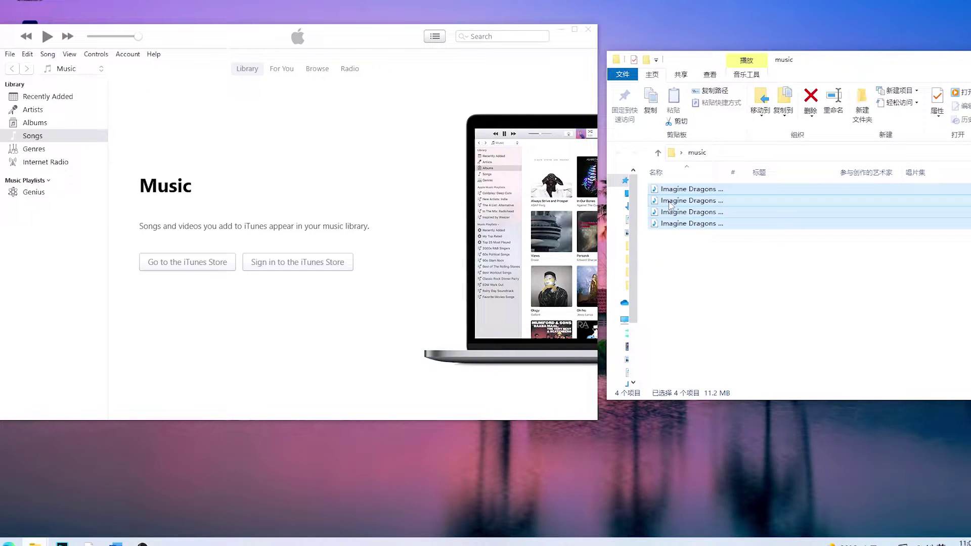
pyautogui.moveTo(670, 203); pyautogui.dragTo(274, 225)
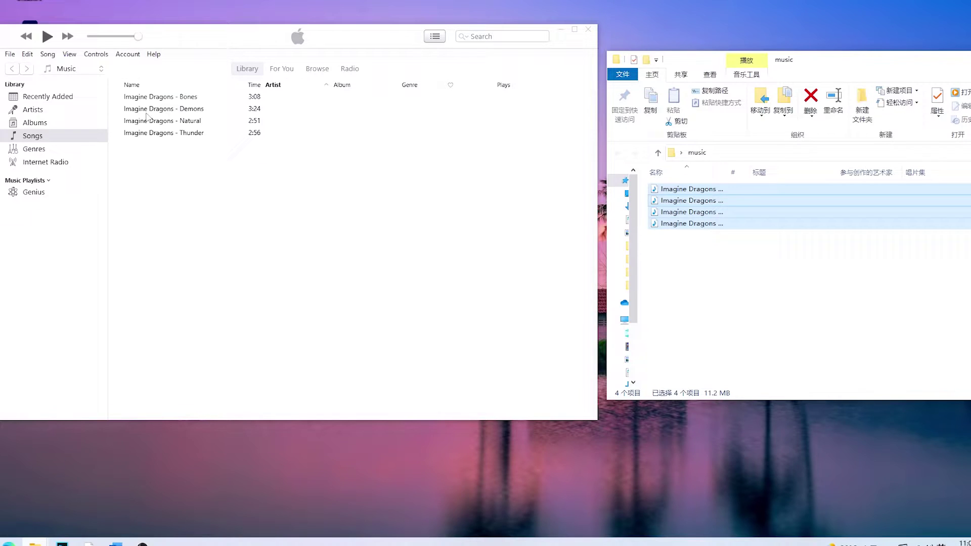
pyautogui.click(223, 161)
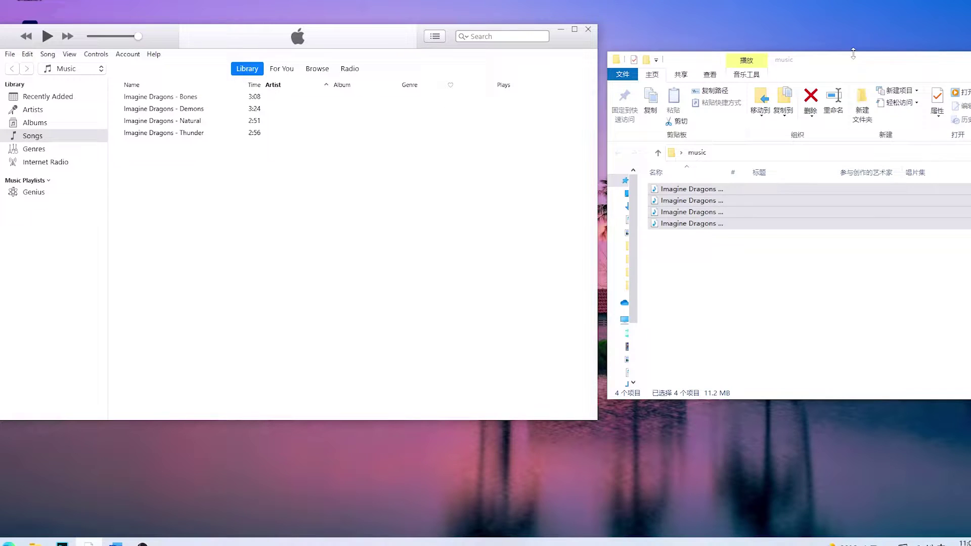
pyautogui.moveTo(853, 53); pyautogui.dragTo(657, 117)
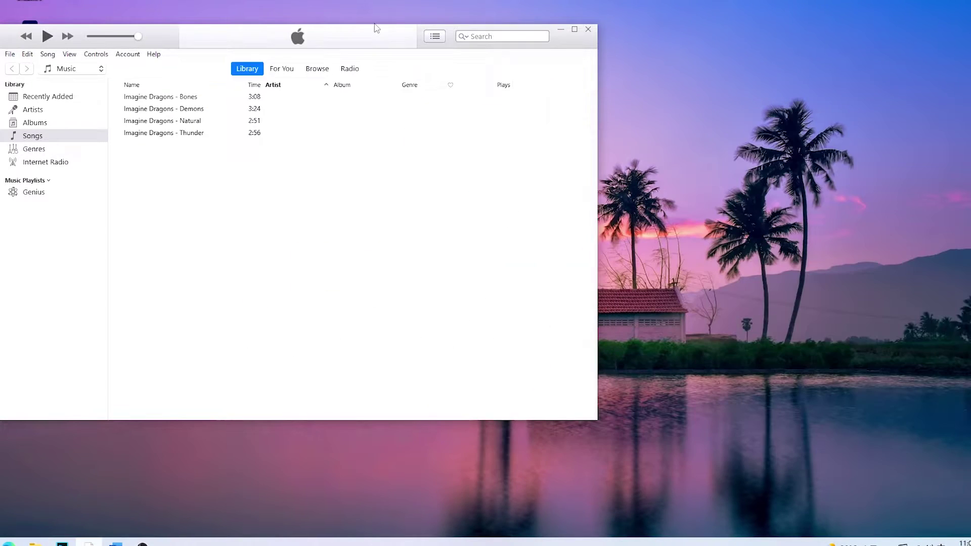
pyautogui.moveTo(373, 26); pyautogui.dragTo(511, 54)
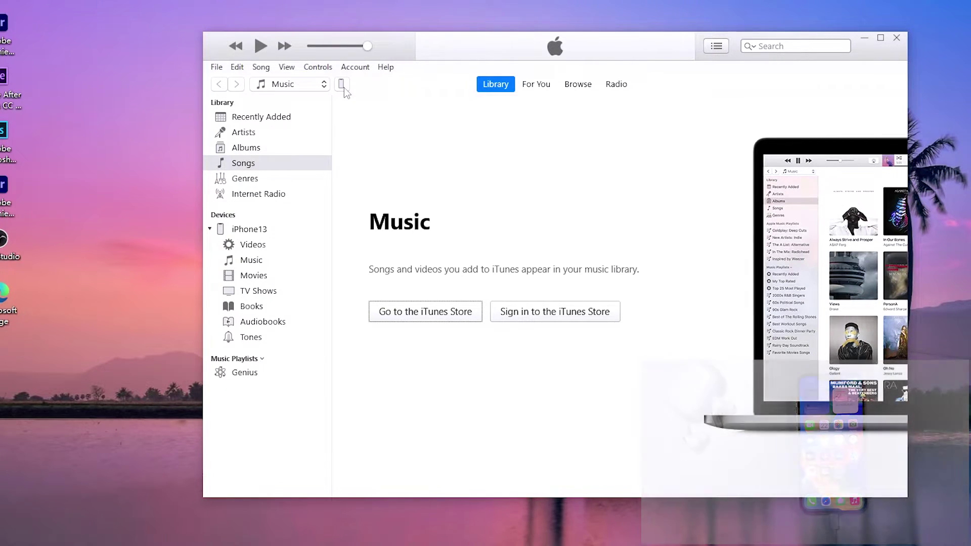
# Step: In the iPhone's summary settings, enable Manually manage music and videos and apply the change
pyautogui.click(343, 85)
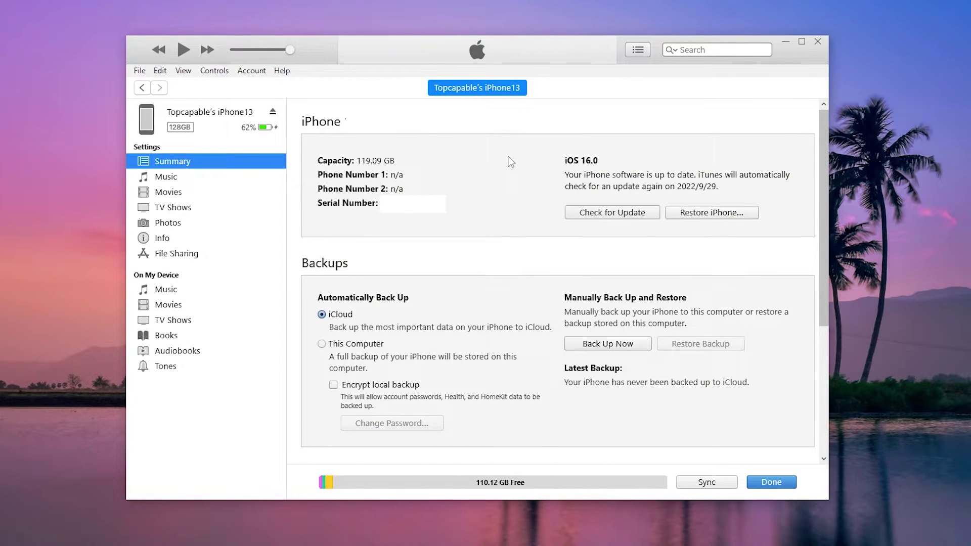
pyautogui.scroll(-3, 508, 156)
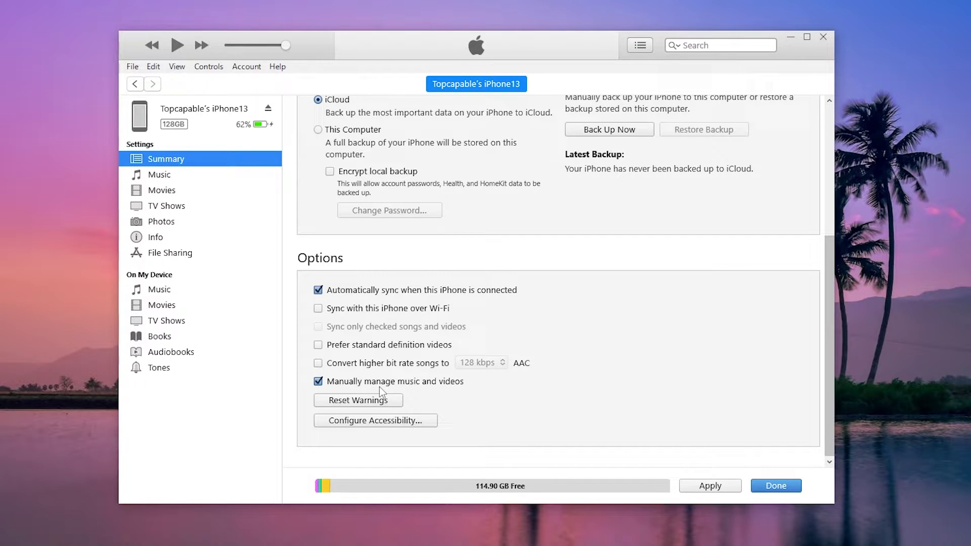
pyautogui.click(706, 486)
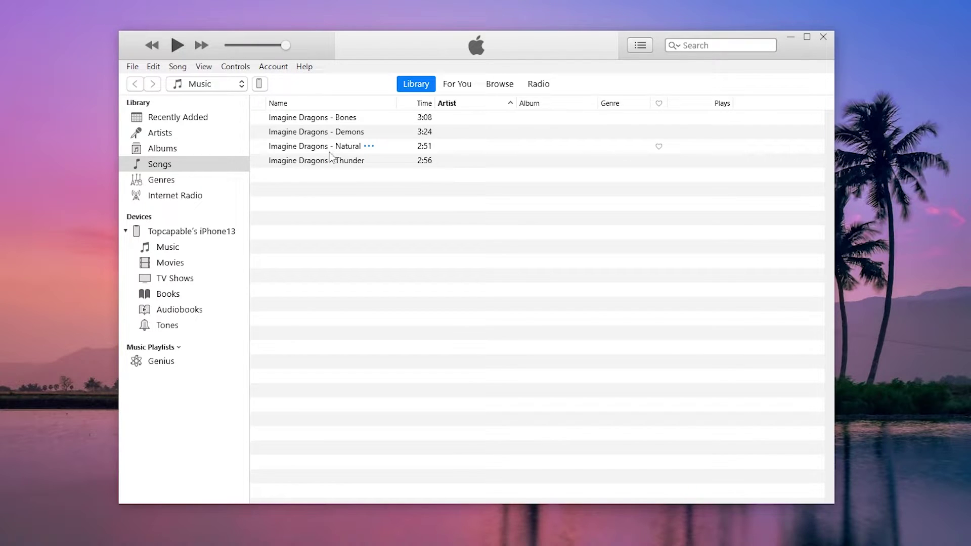
# Step: Select the Bones, Demons, Natural and Thunder songs in the library and add them to the connected iPhone
pyautogui.click(329, 160)
pyautogui.click(331, 148)
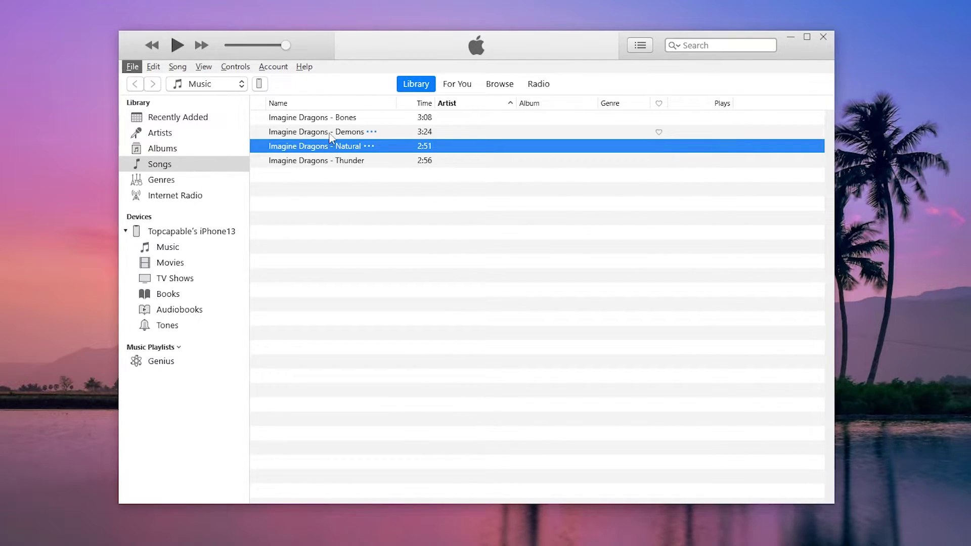
pyautogui.keyDown('ctrl'); pyautogui.click(328, 129); pyautogui.keyUp('ctrl')
pyautogui.keyDown('ctrl'); pyautogui.click(330, 119); pyautogui.keyUp('ctrl')
pyautogui.keyDown('ctrl'); pyautogui.click(327, 161); pyautogui.keyUp('ctrl')
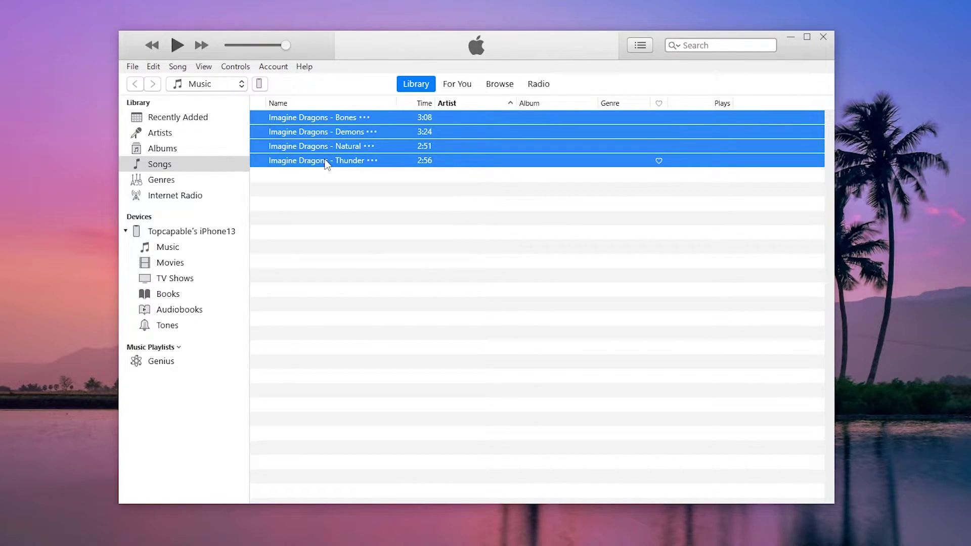
pyautogui.rightClick(326, 164)
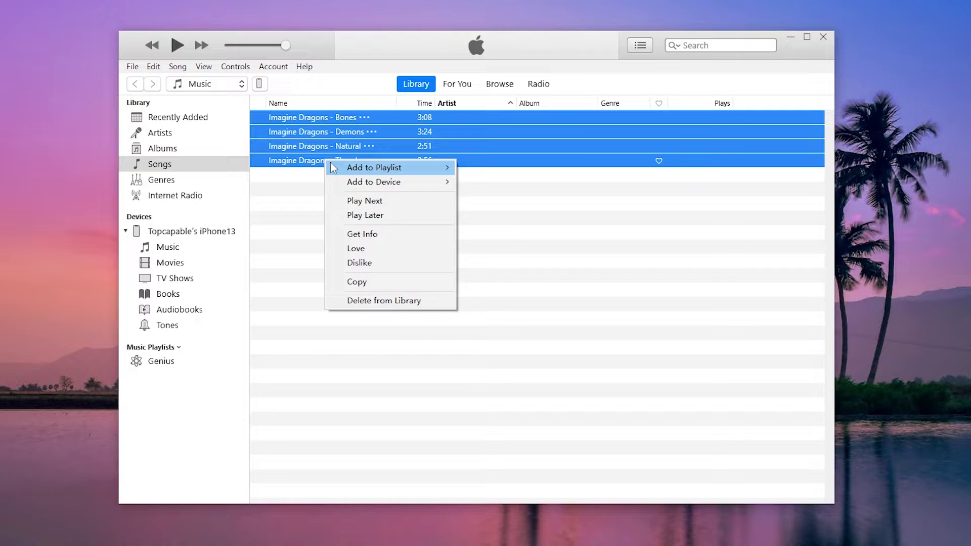
pyautogui.moveTo(401, 184)
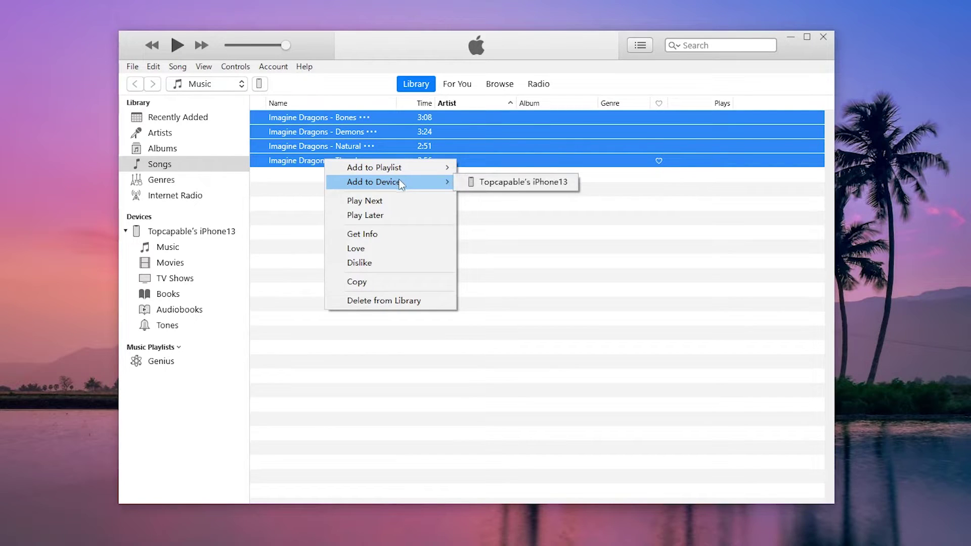
pyautogui.click(497, 188)
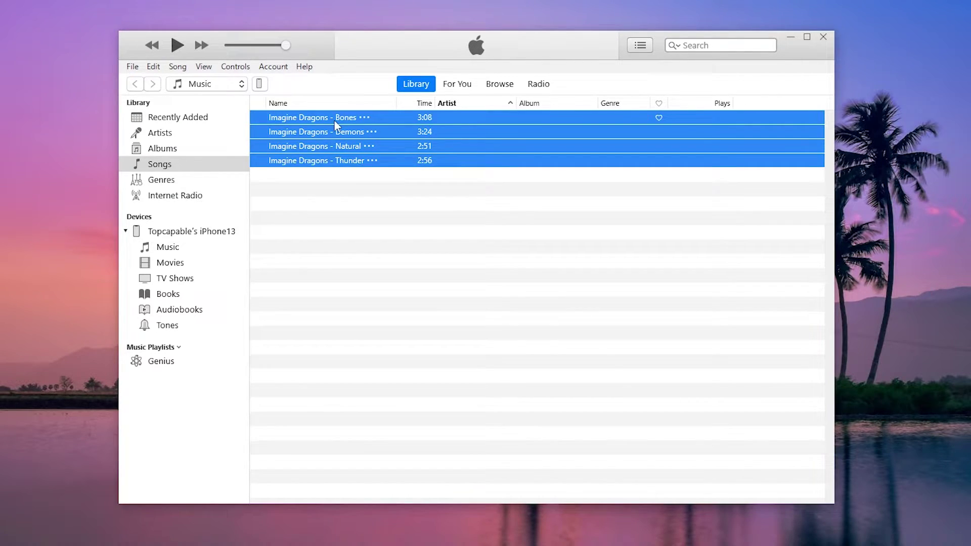
# Step: Copy the four selected songs directly onto the iPhone under Devices, and display the phone's music list
pyautogui.moveTo(336, 124); pyautogui.dragTo(188, 235)
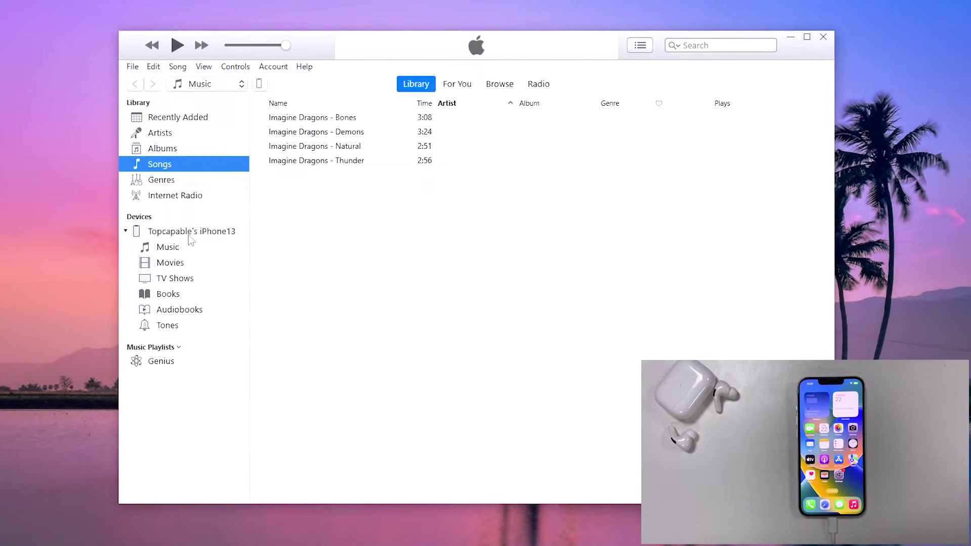
pyautogui.click(168, 249)
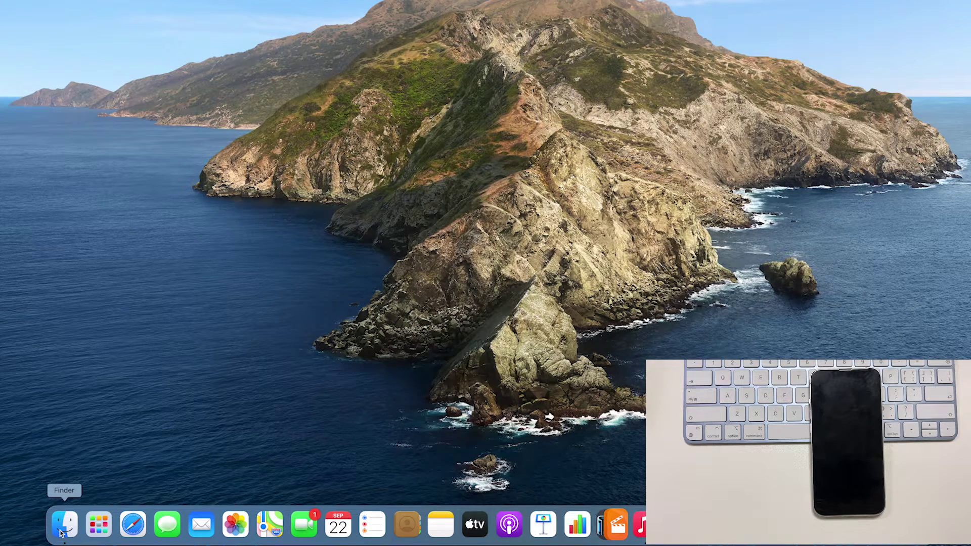
# Step: Switch to Finder on the Mac, open the connected iPhone's General settings, and locate Manually manage music, movies, and TV shows
pyautogui.click(61, 531)
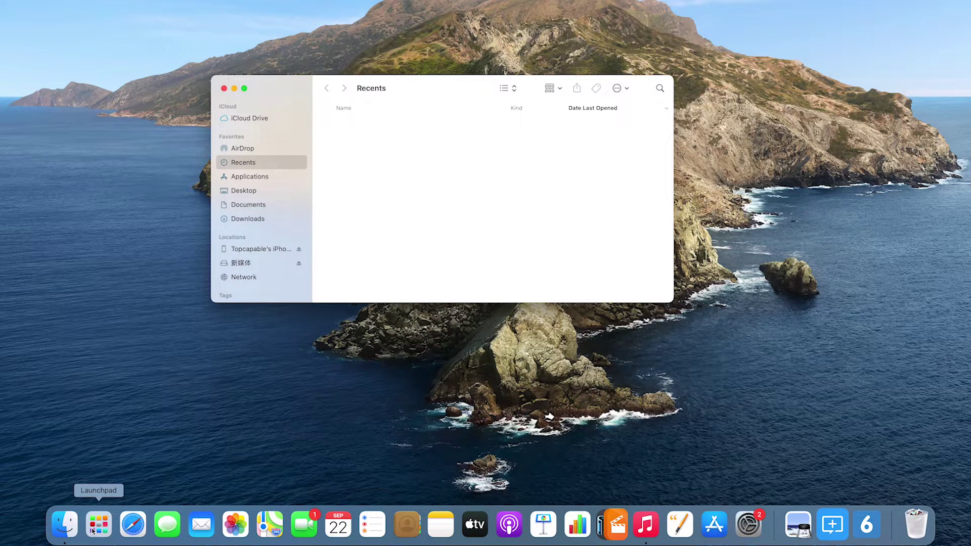
pyautogui.click(281, 254)
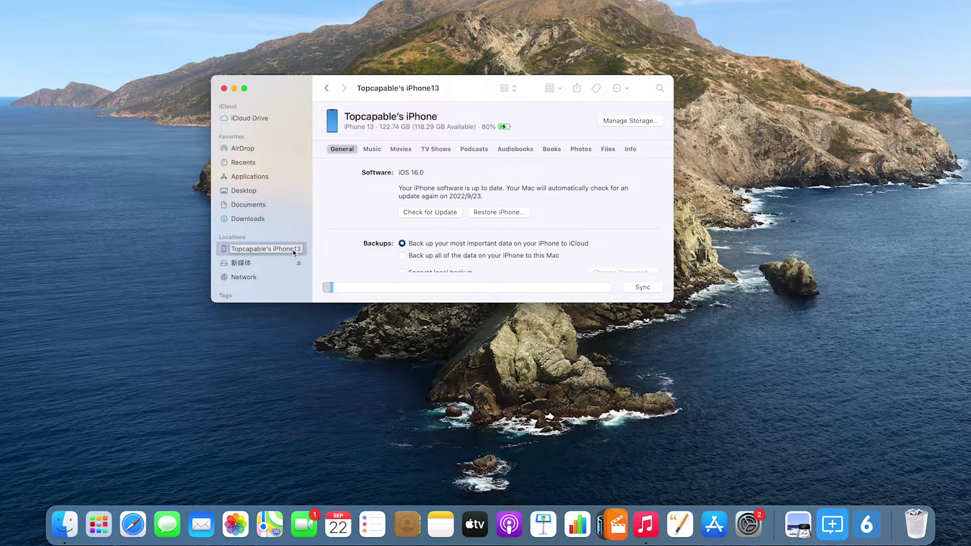
pyautogui.scroll(-3, 357, 248)
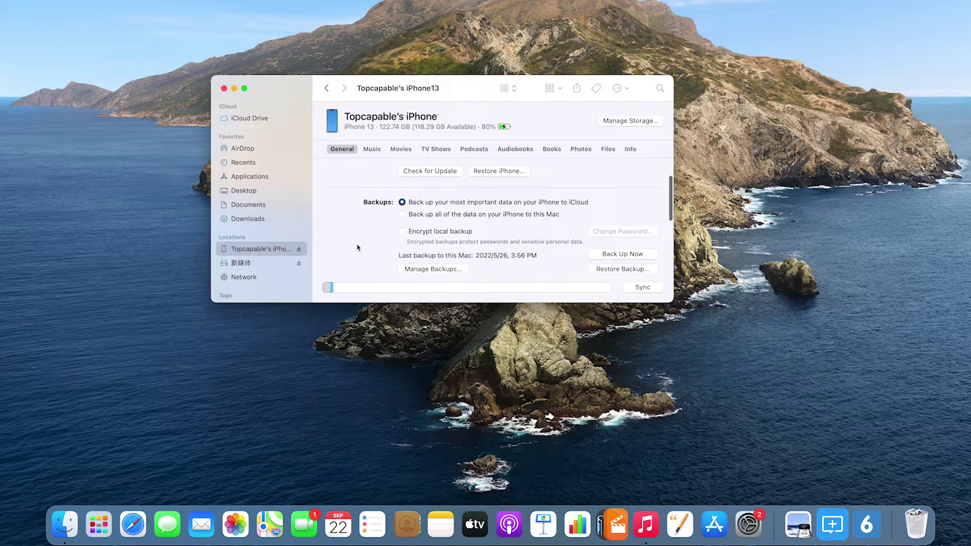
pyautogui.scroll(3, 349, 221)
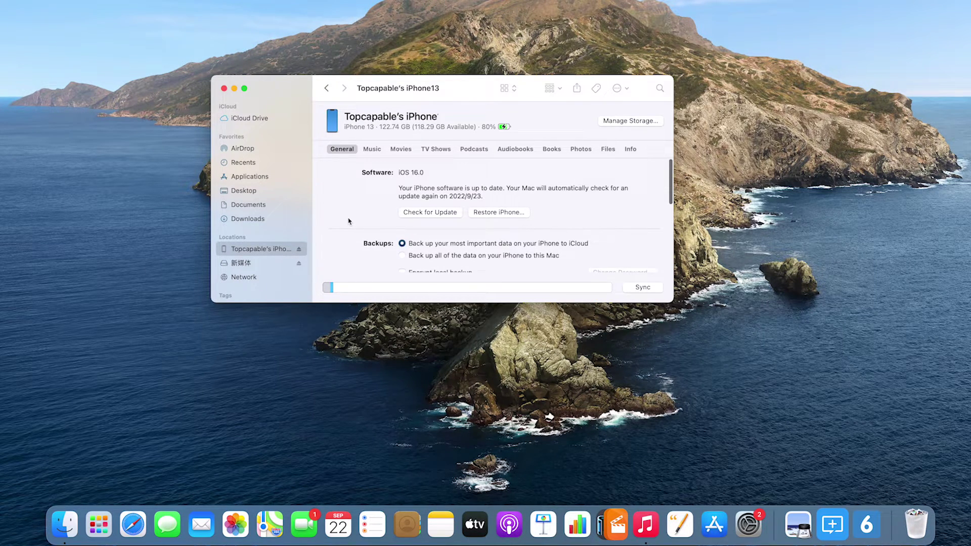
pyautogui.scroll(1, 348, 221)
pyautogui.scroll(-8, 354, 197)
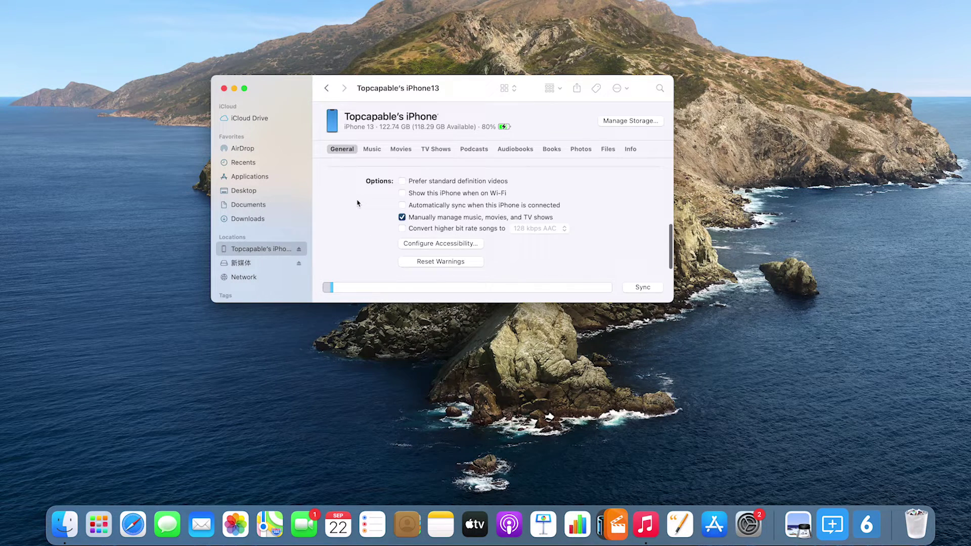
pyautogui.click(402, 211)
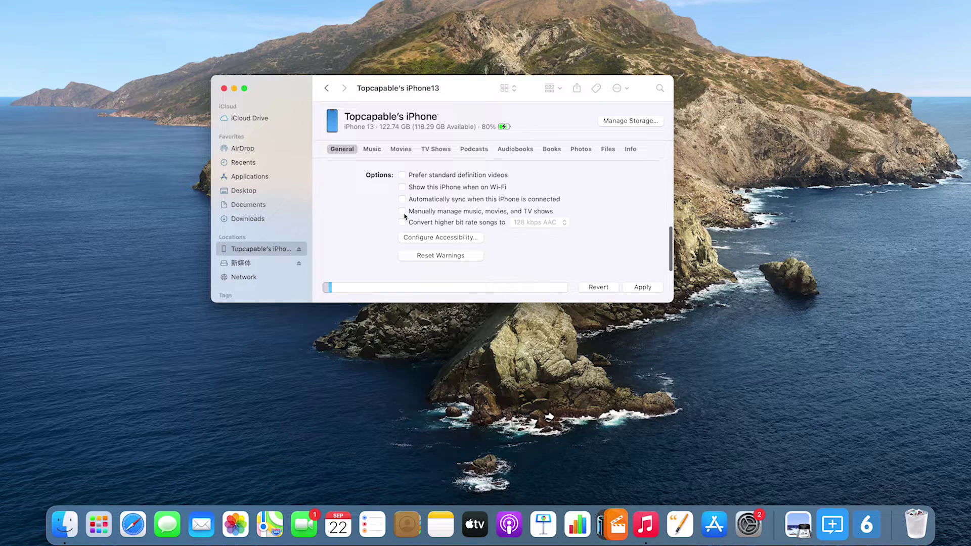
pyautogui.click(403, 213)
pyautogui.click(402, 212)
pyautogui.click(402, 212)
pyautogui.click(402, 212)
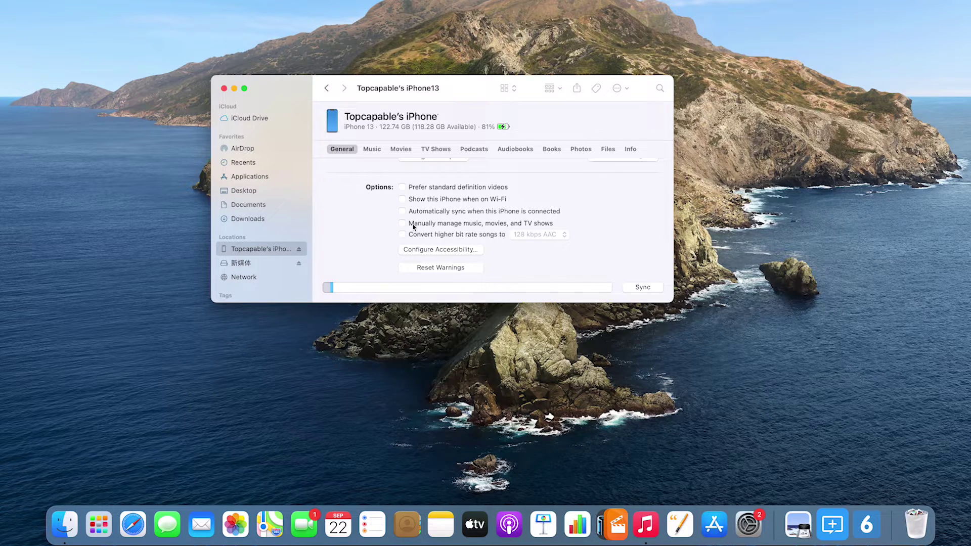
# Step: Enable Manually manage music, movies, and TV shows for the iPhone, apply the change, and close the Finder window
pyautogui.click(402, 223)
pyautogui.click(642, 287)
pyautogui.click(224, 89)
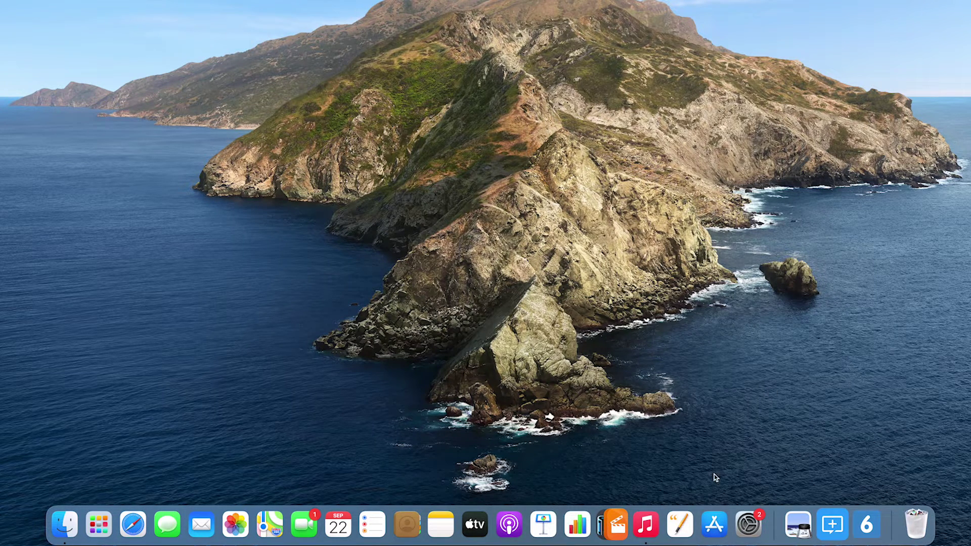
# Step: Switch to the Music app and arrange its window beside the Finder music folder so the song list is uncovered
pyautogui.click(637, 525)
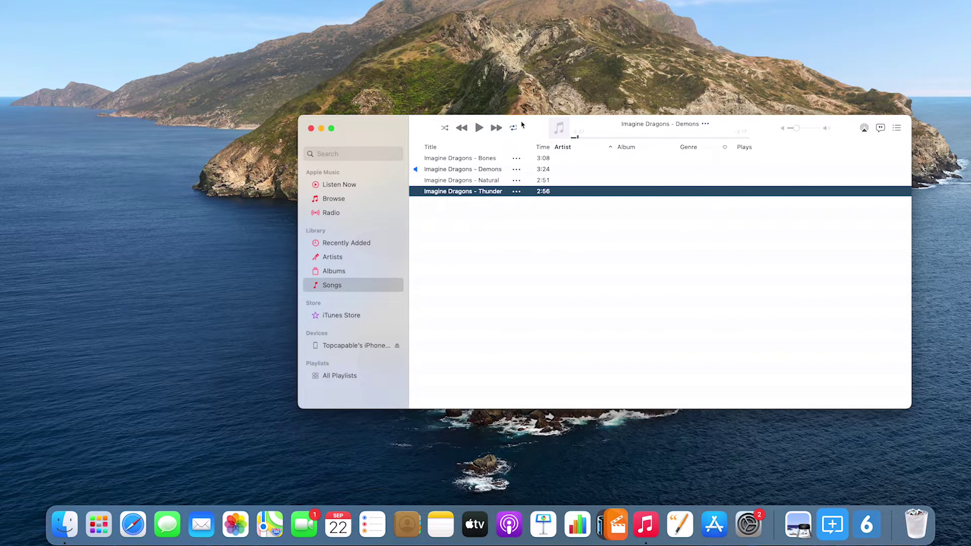
pyautogui.moveTo(392, 126); pyautogui.dragTo(265, 113)
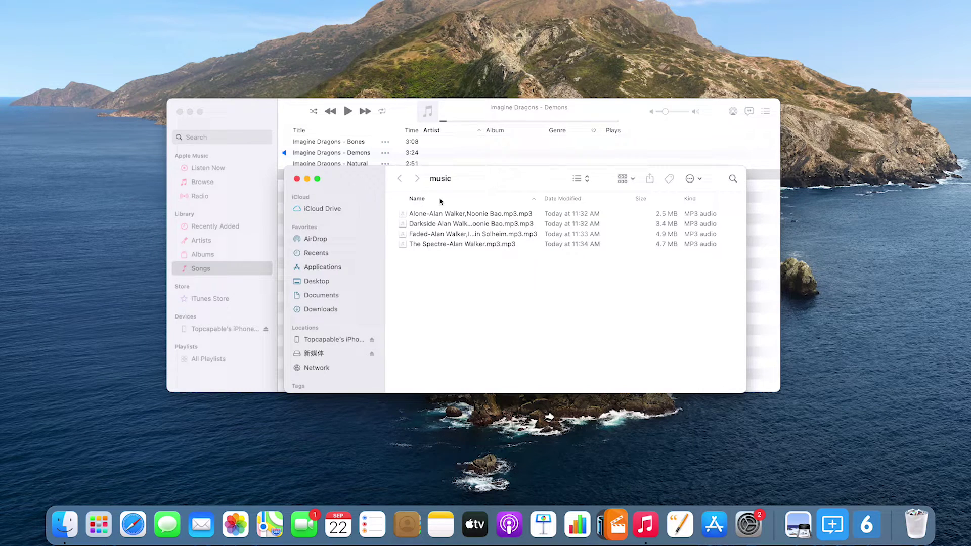
pyautogui.moveTo(481, 180); pyautogui.dragTo(700, 231)
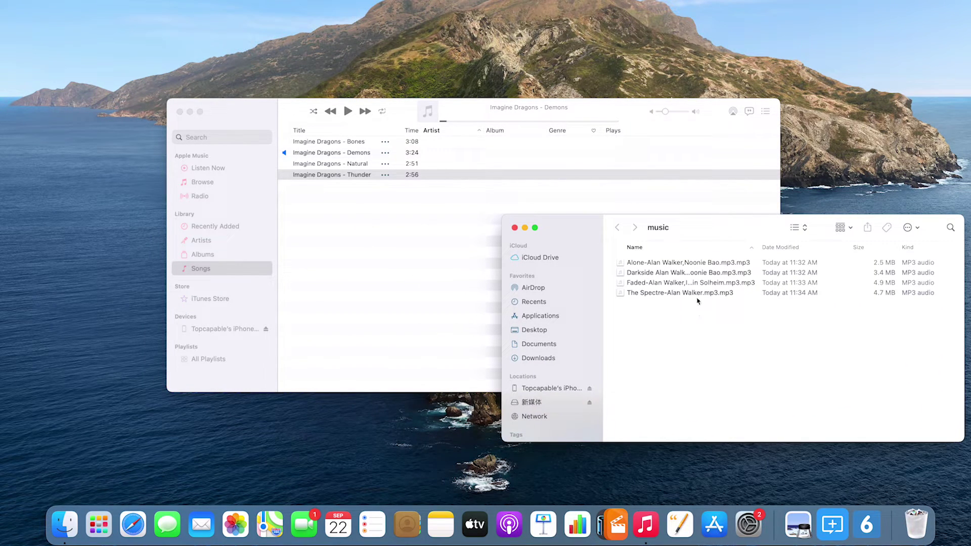
# Step: Add the Alone, Darkside, Faded and The Spectre MP3 files from the music folder to the Songs library, and minimize the folder window
pyautogui.click(697, 293)
pyautogui.keyDown('super'); pyautogui.click(695, 283); pyautogui.keyUp('super')
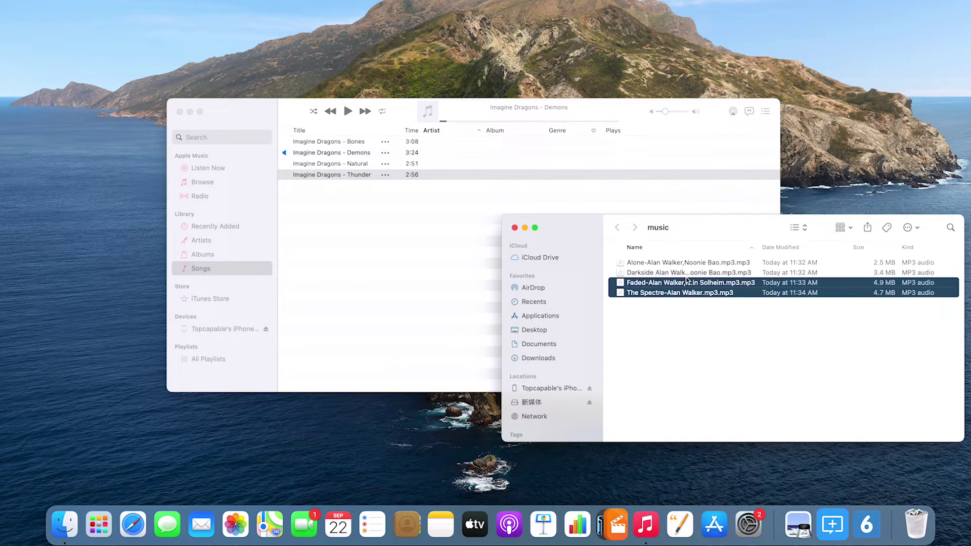
pyautogui.keyDown('super'); pyautogui.click(685, 264); pyautogui.keyUp('super')
pyautogui.keyDown('super'); pyautogui.click(683, 276); pyautogui.keyUp('super')
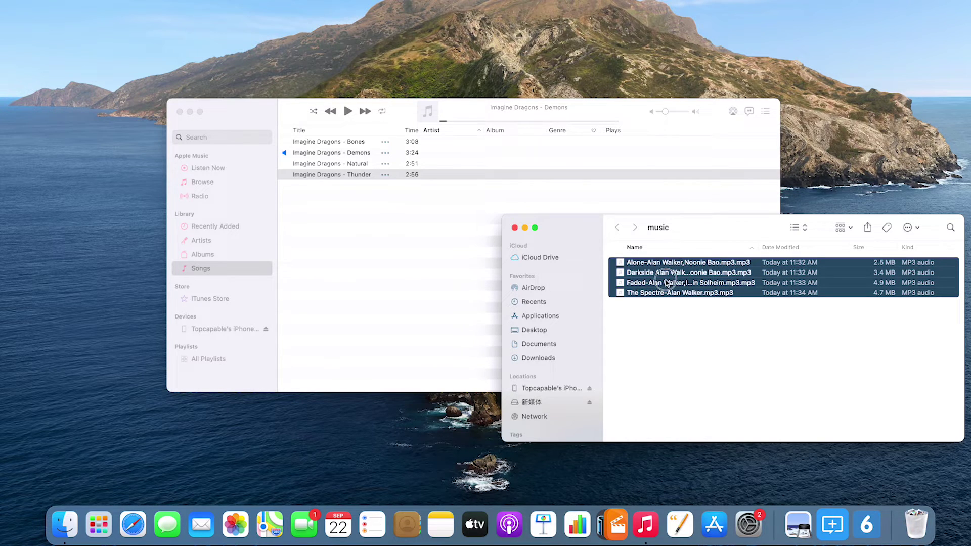
pyautogui.moveTo(684, 275); pyautogui.dragTo(390, 230)
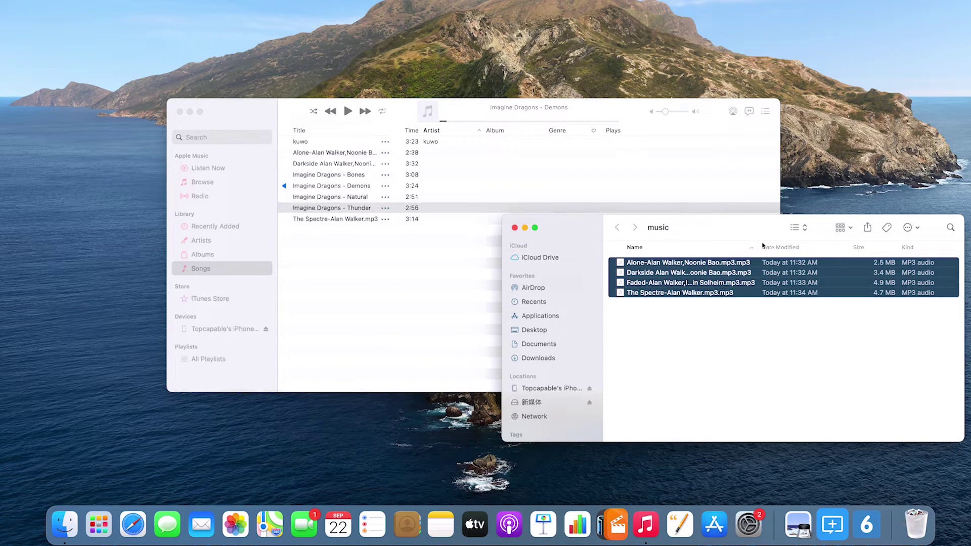
pyautogui.click(525, 230)
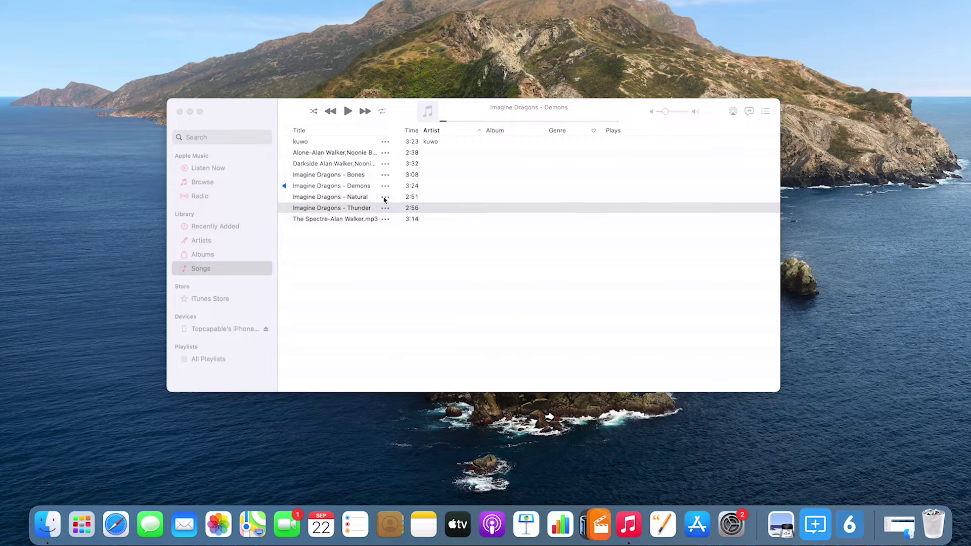
# Step: Add the kuwo, Alone, Darkside and The Spectre songs, along with the selected Thunder, to the connected iPhone, and display the phone's music list
pyautogui.keyDown('super'); pyautogui.click(337, 143); pyautogui.keyUp('super')
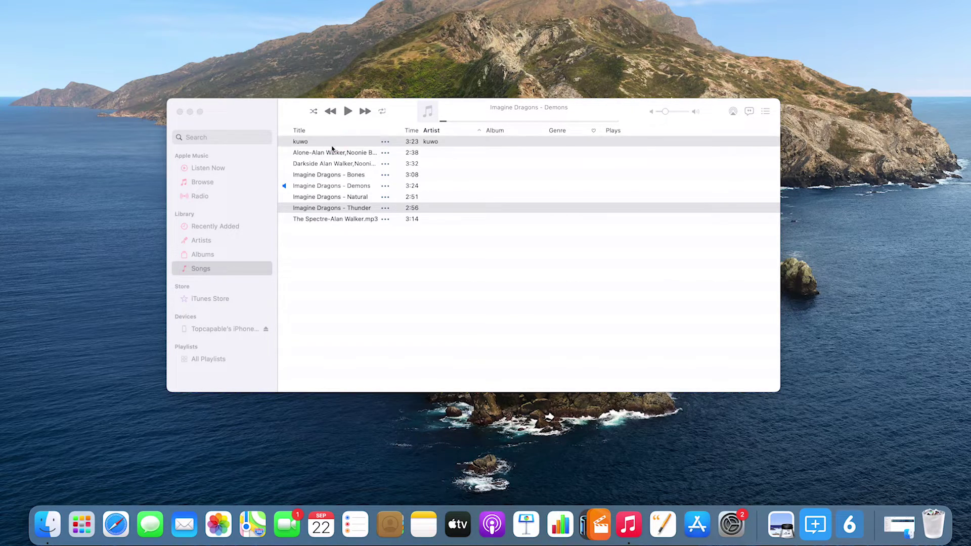
pyautogui.keyDown('super'); pyautogui.click(332, 153); pyautogui.keyUp('super')
pyautogui.keyDown('super'); pyautogui.click(329, 163); pyautogui.keyUp('super')
pyautogui.keyDown('super'); pyautogui.click(340, 219); pyautogui.keyUp('super')
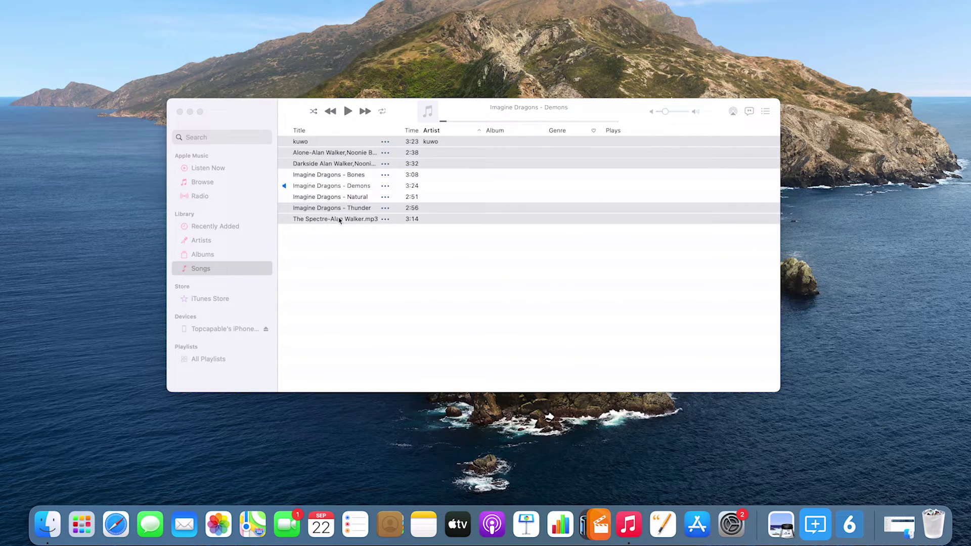
pyautogui.rightClick(363, 157)
pyautogui.moveTo(374, 167)
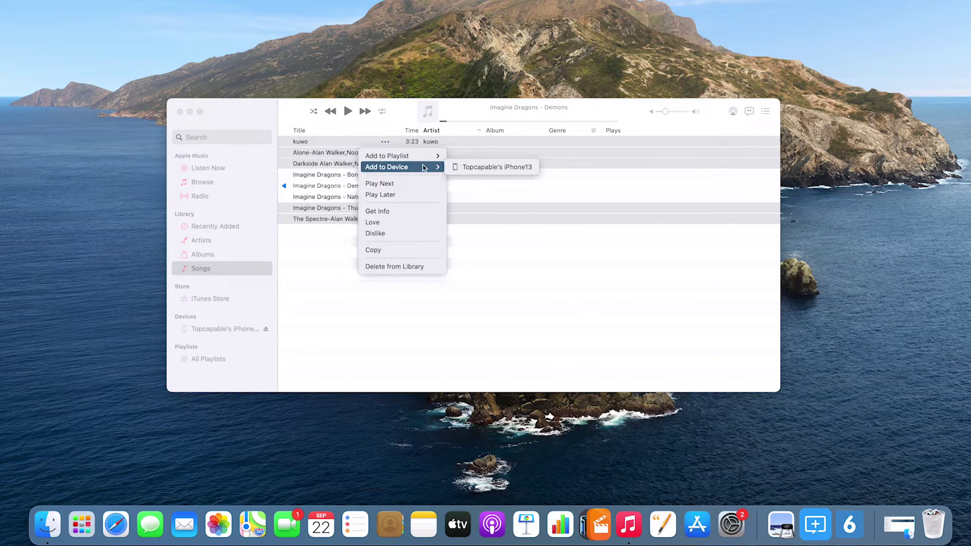
pyautogui.click(496, 167)
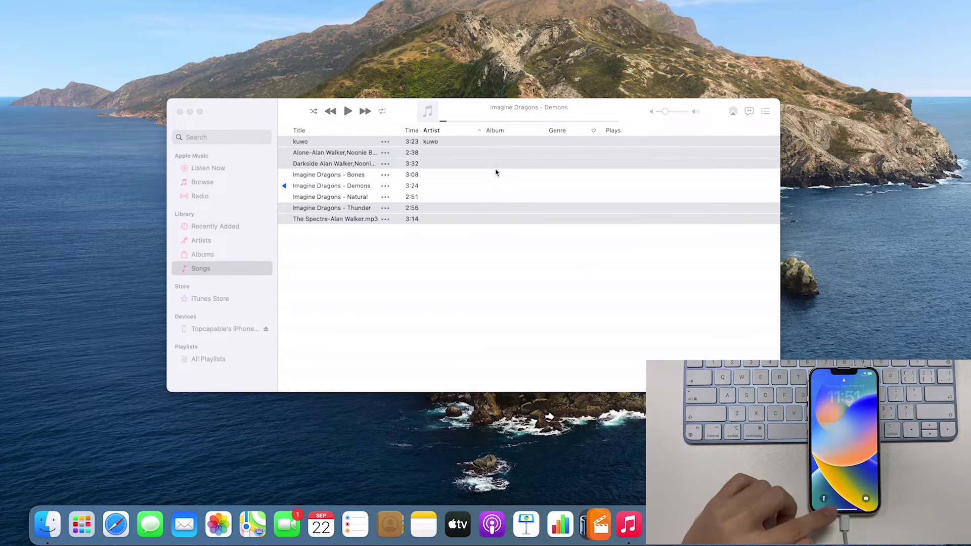
pyautogui.click(227, 330)
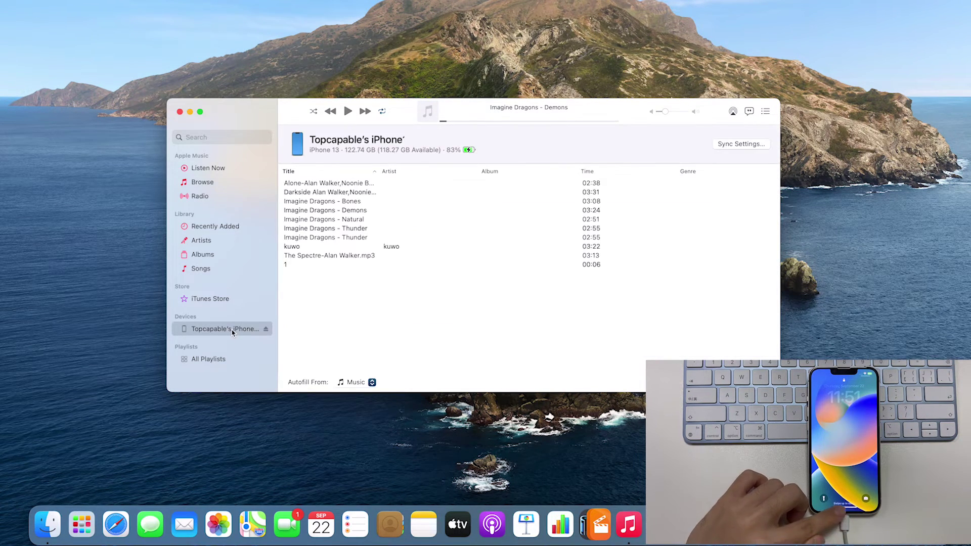